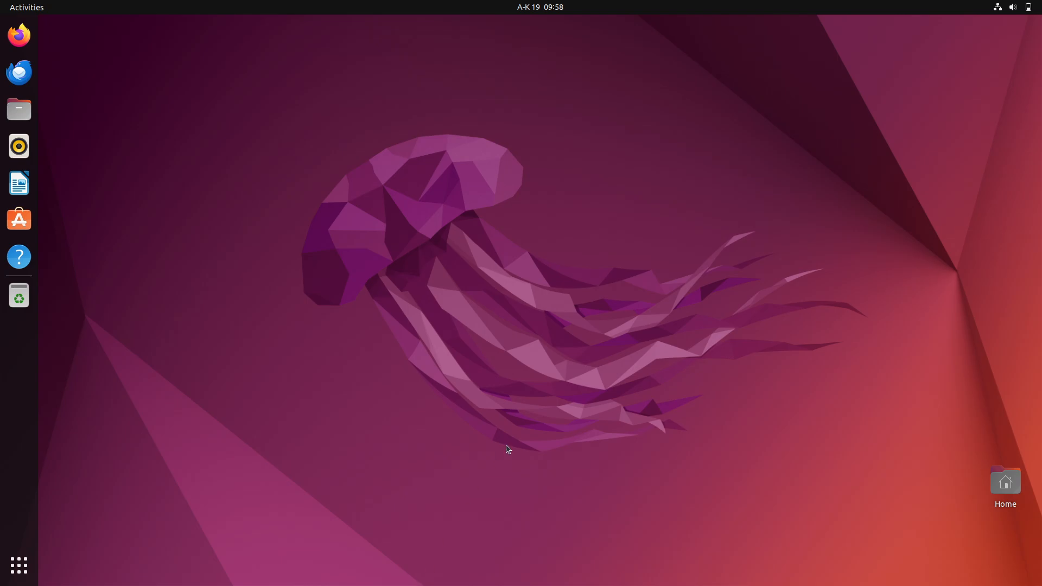
left_click(1029, 7)
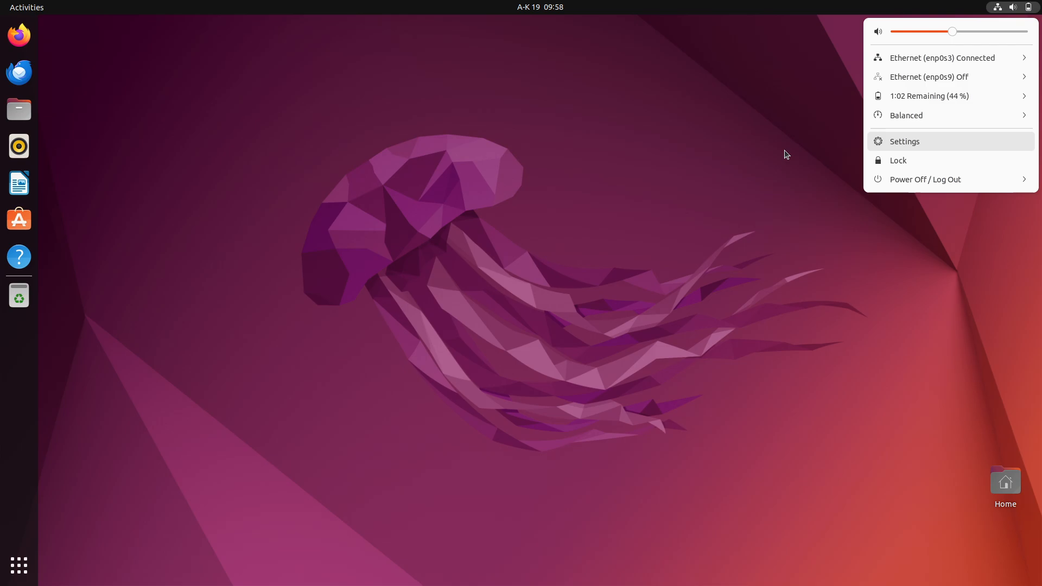
left_click(725, 207)
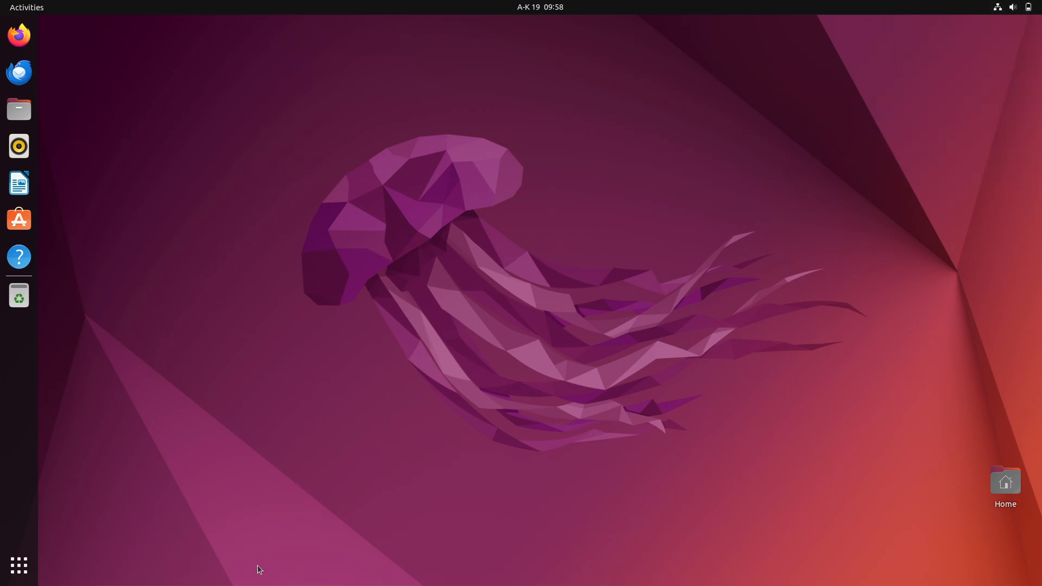
left_click(19, 574)
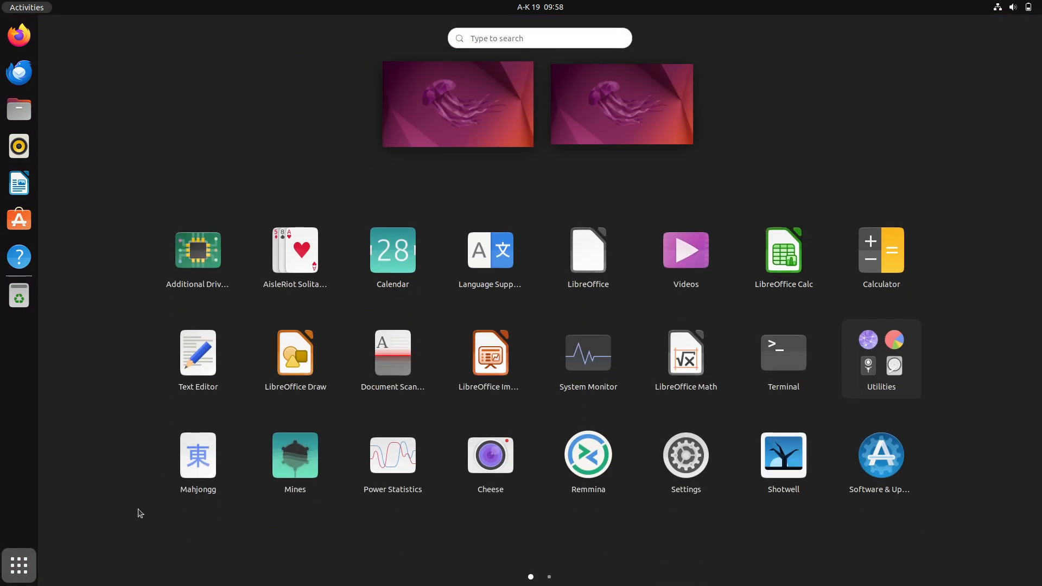
type("s")
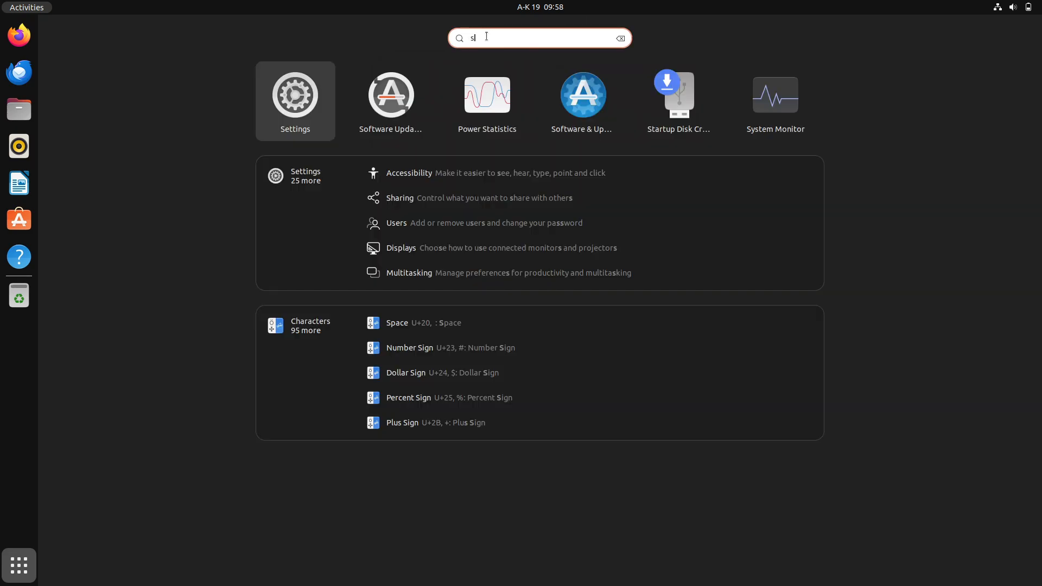
type("ett")
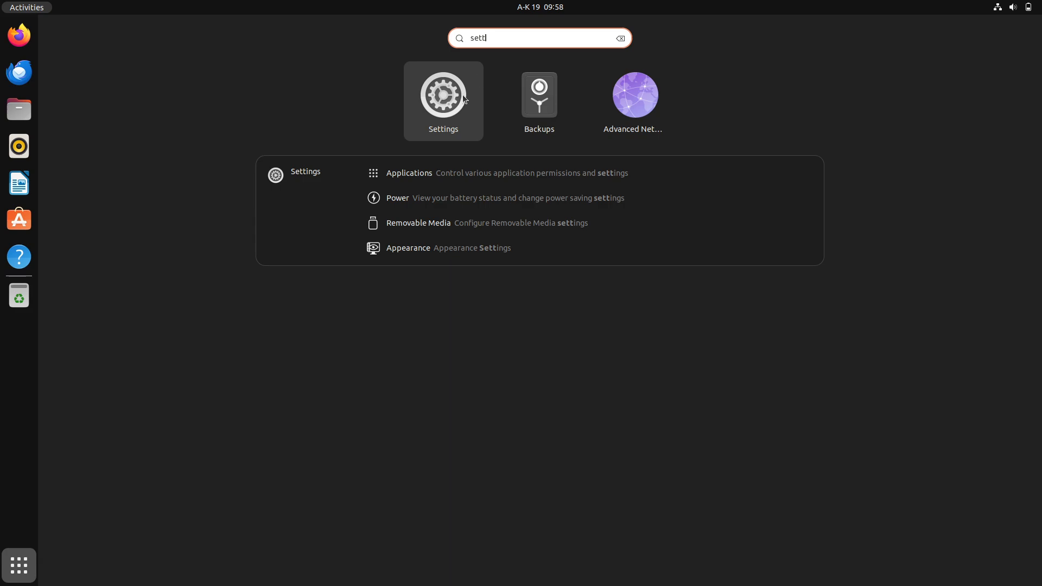
key("Escape")
key("Escape")
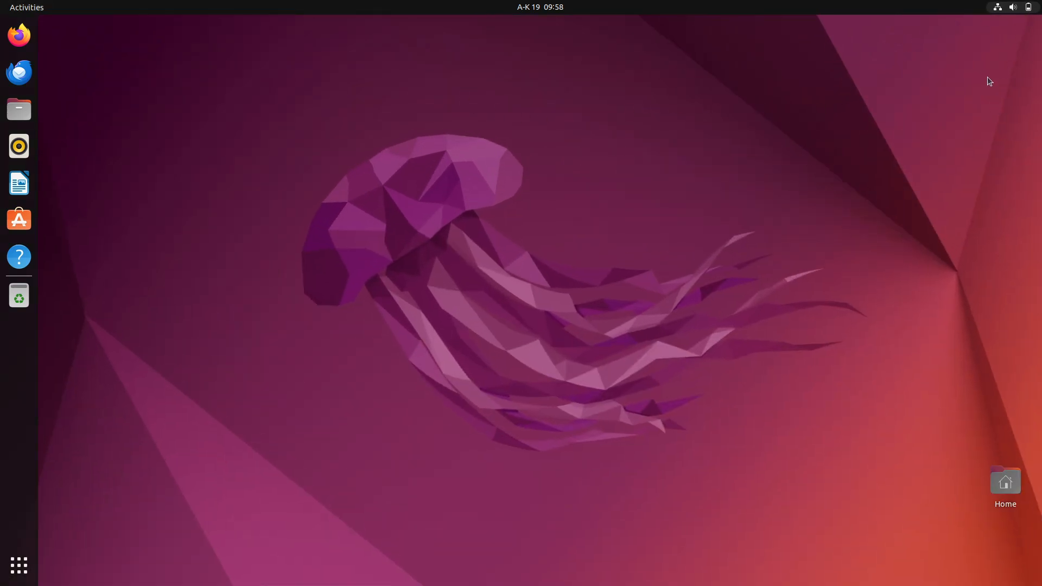
Open the system Settings, move the window toward the middle of the desktop, and show the Users page
left_click(1013, 7)
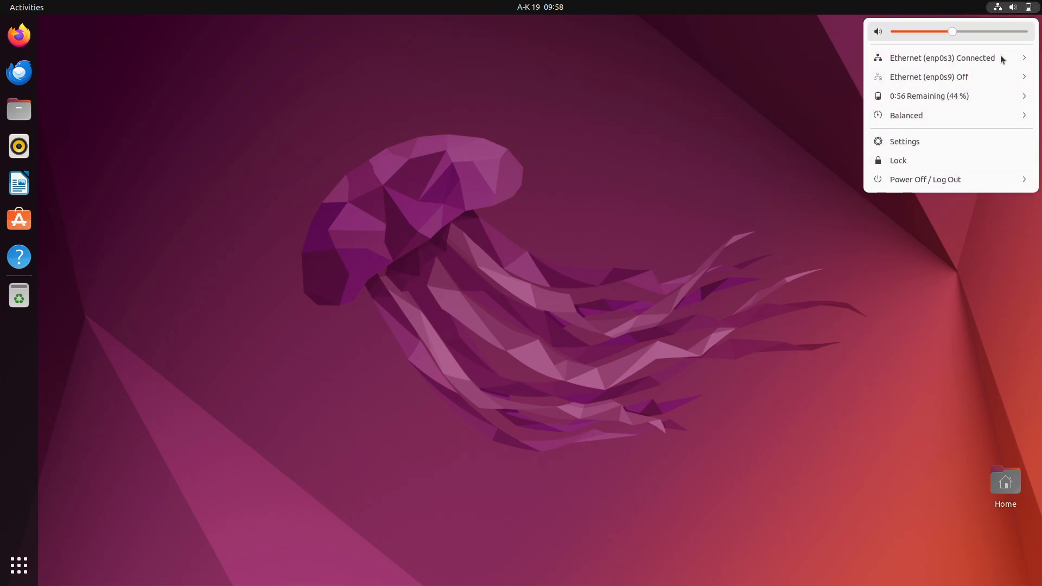
left_click(944, 141)
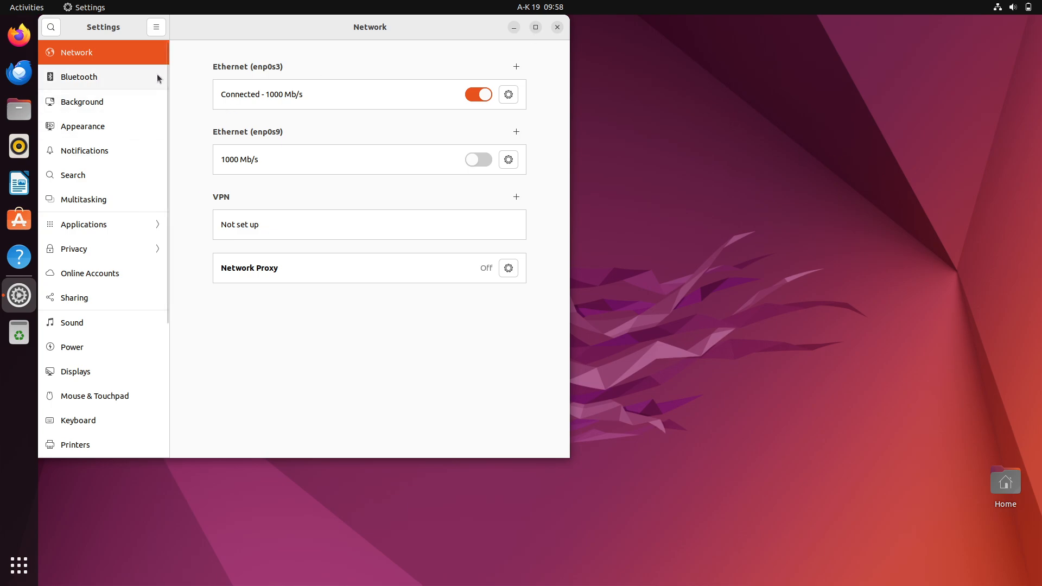
left_click_drag(239, 32, 444, 45)
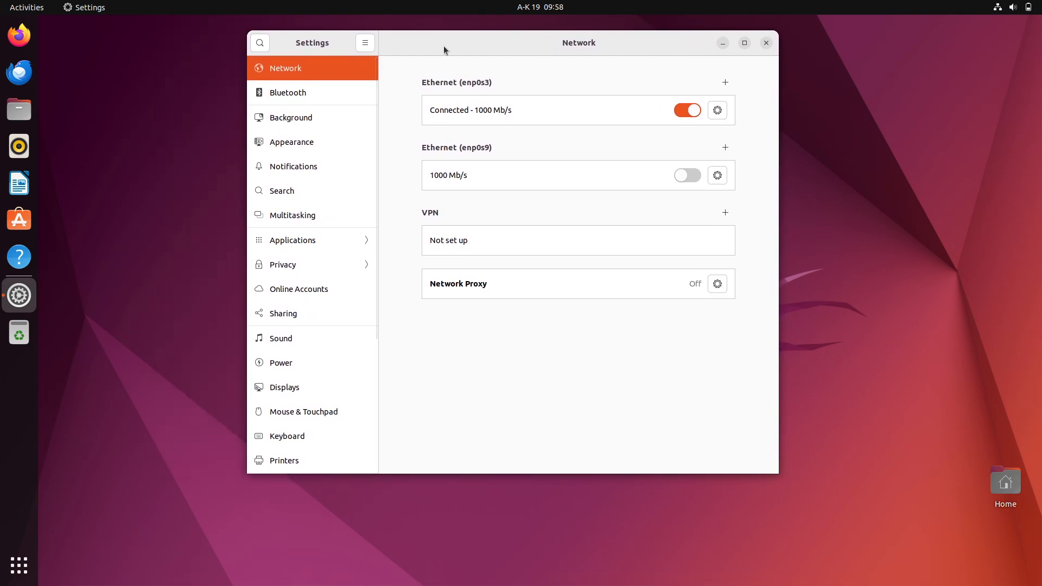
scroll(298, 241, "down", 5)
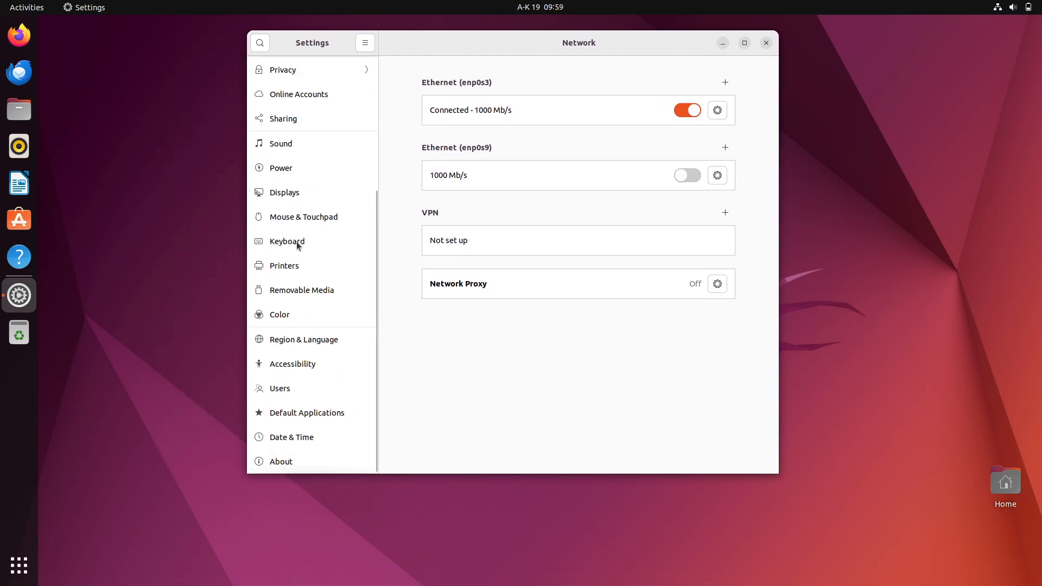
left_click(284, 389)
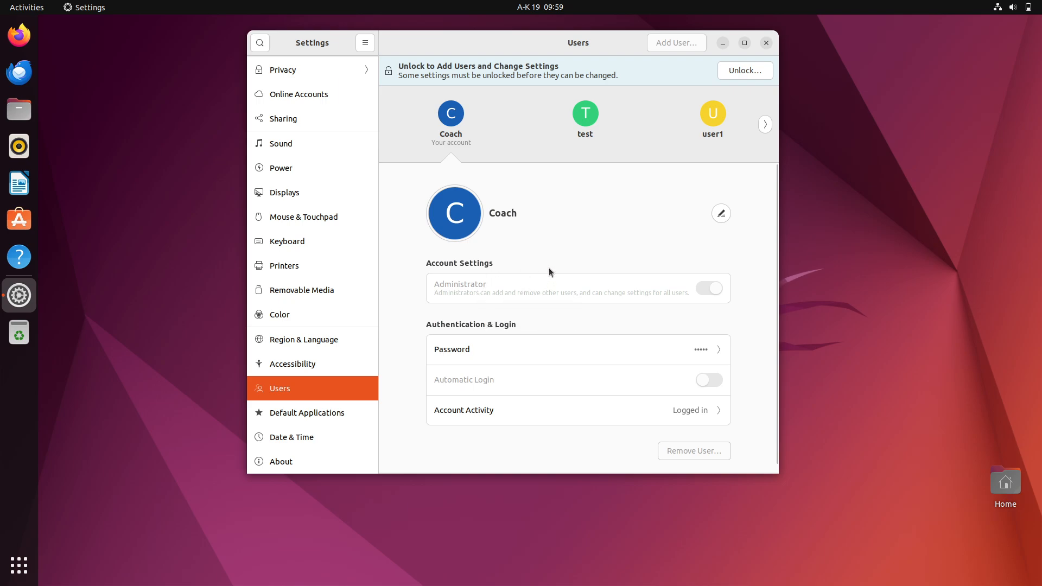
Unlock the user management settings by authenticating with the administrator account's password
left_click(743, 74)
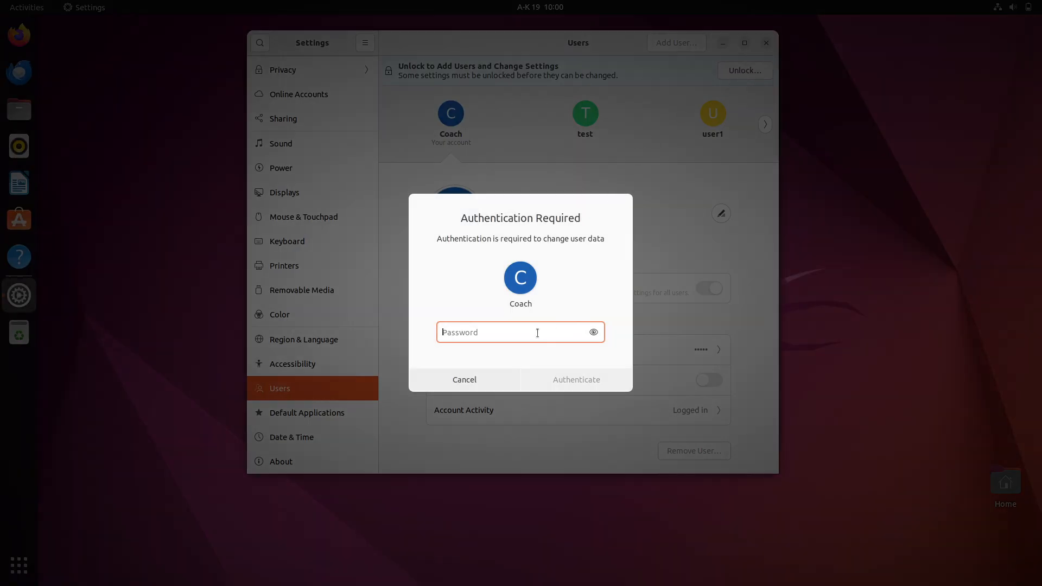
key("Caps_Lock")
key("Caps_Lock")
key("Caps_Lock")
key("Caps_Lock")
type("***********")
key("Return")
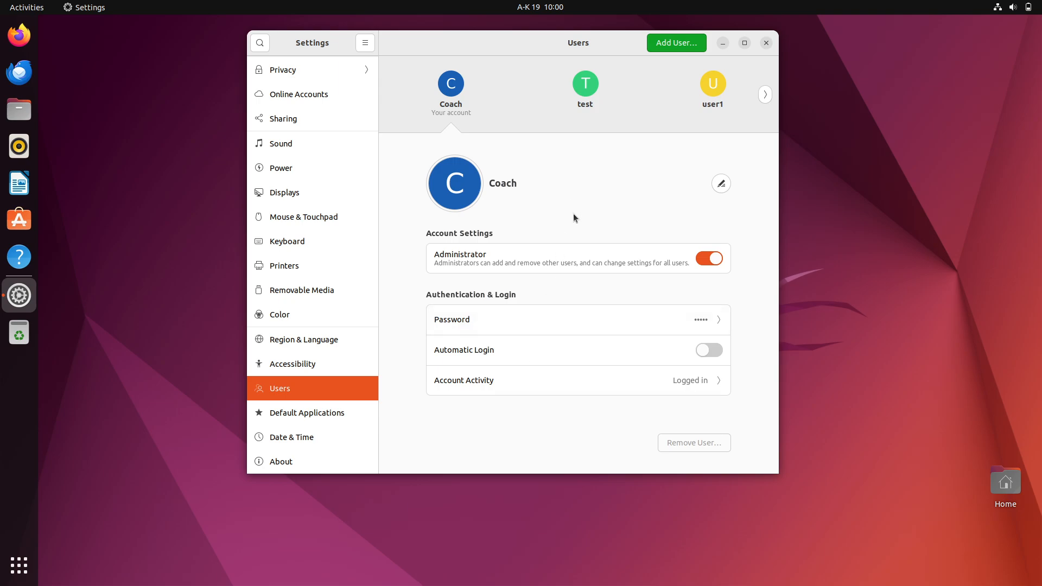
Look through the complete list of user accounts and return to its beginning
left_click(765, 95)
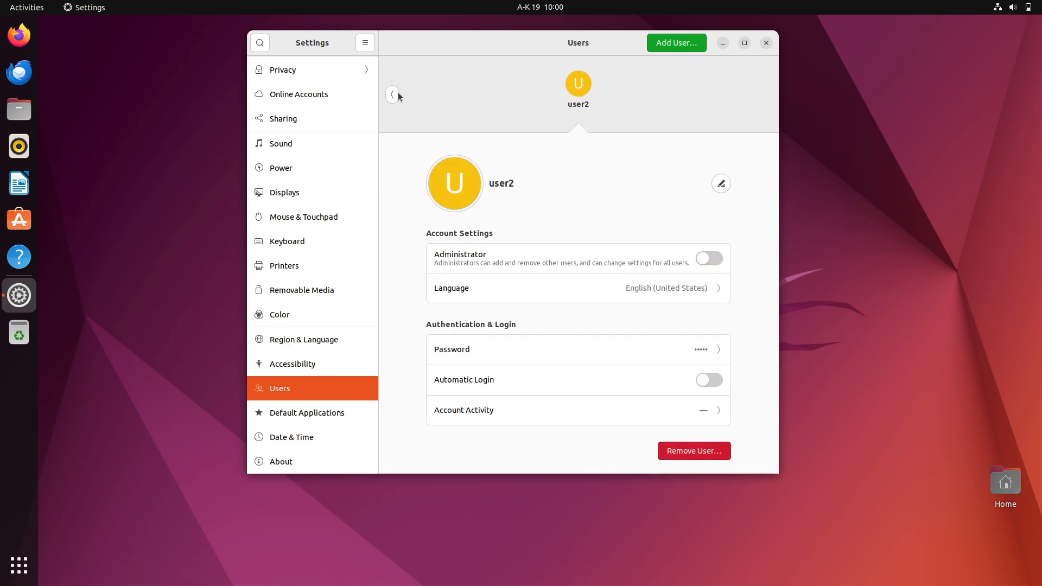
left_click(396, 95)
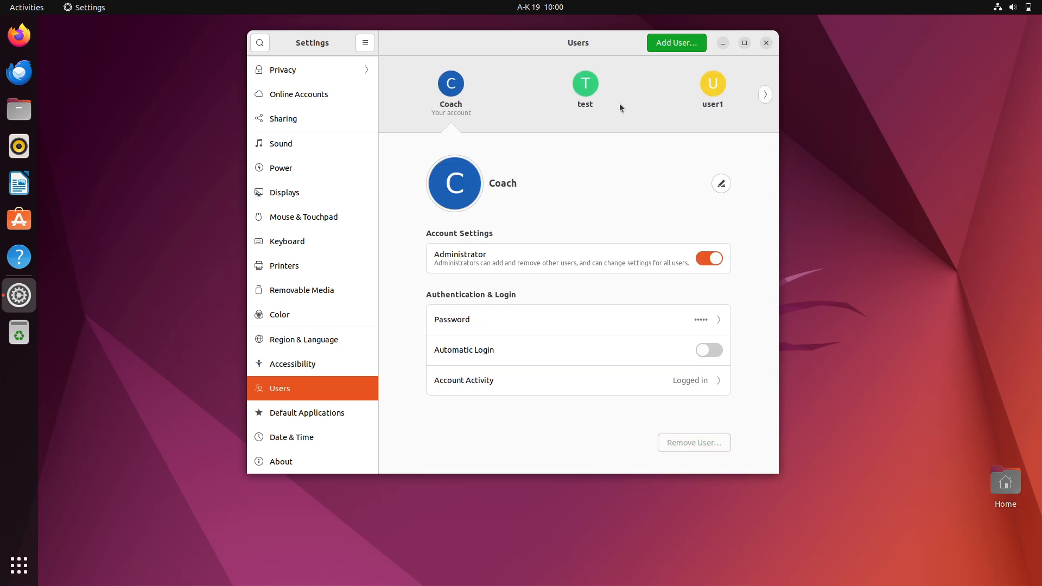
left_click(766, 97)
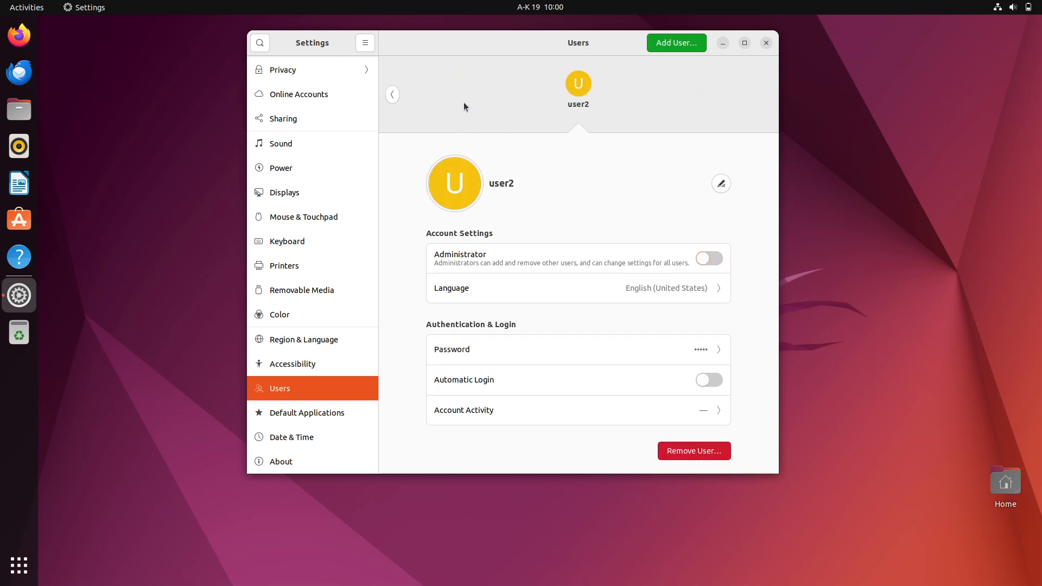
left_click(395, 98)
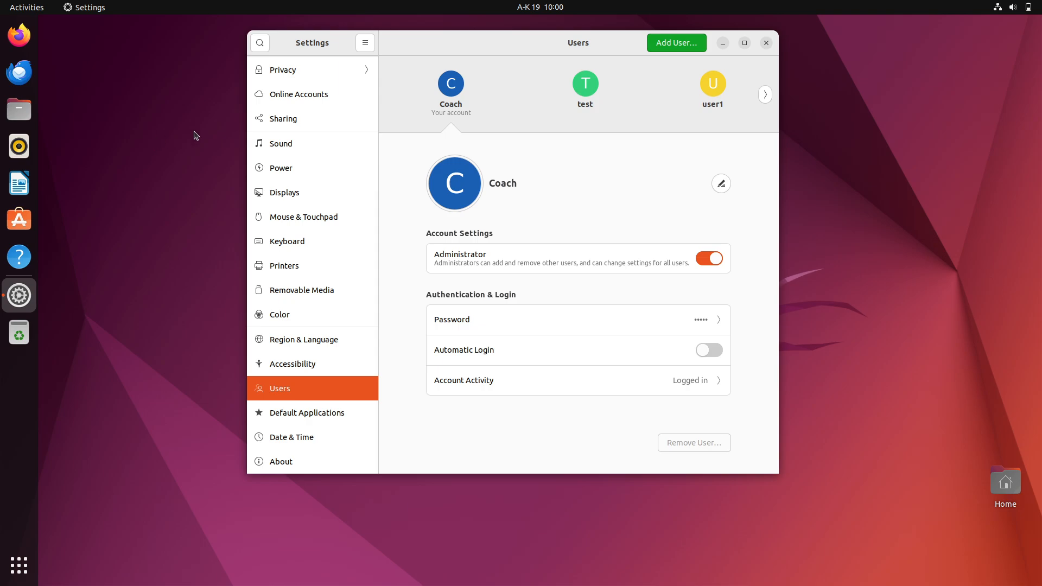
Switch to Files and browse from the computer's root to the home folder containing the users' directories
right_click(22, 110)
left_click(22, 110)
left_click(21, 109)
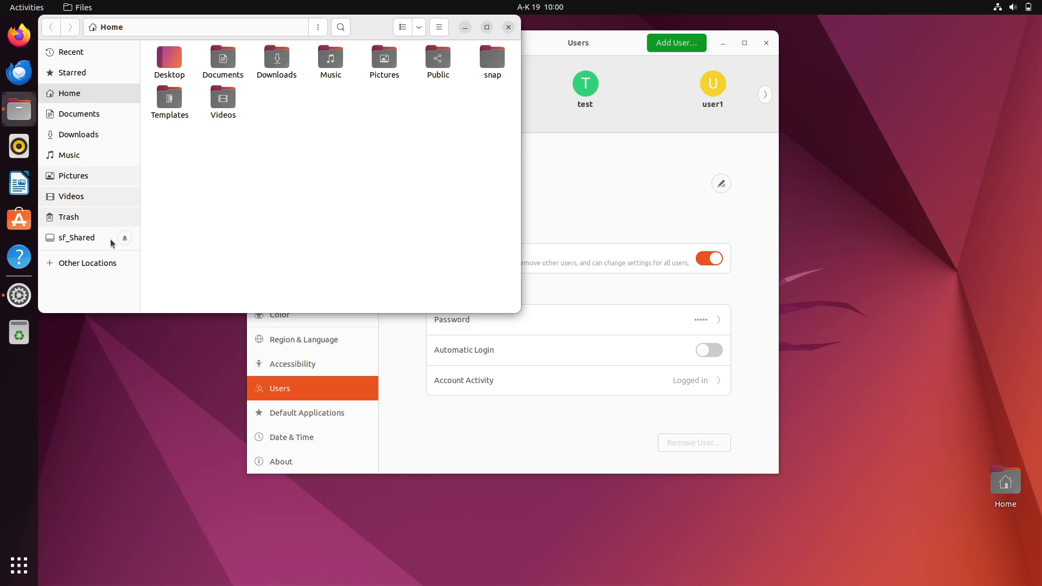
left_click(76, 263)
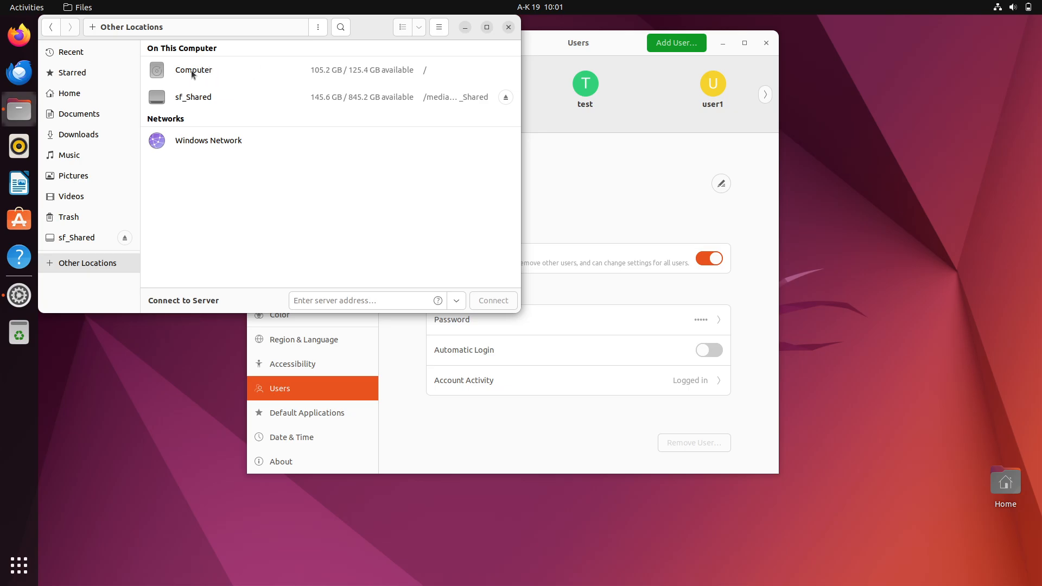
left_click(193, 71)
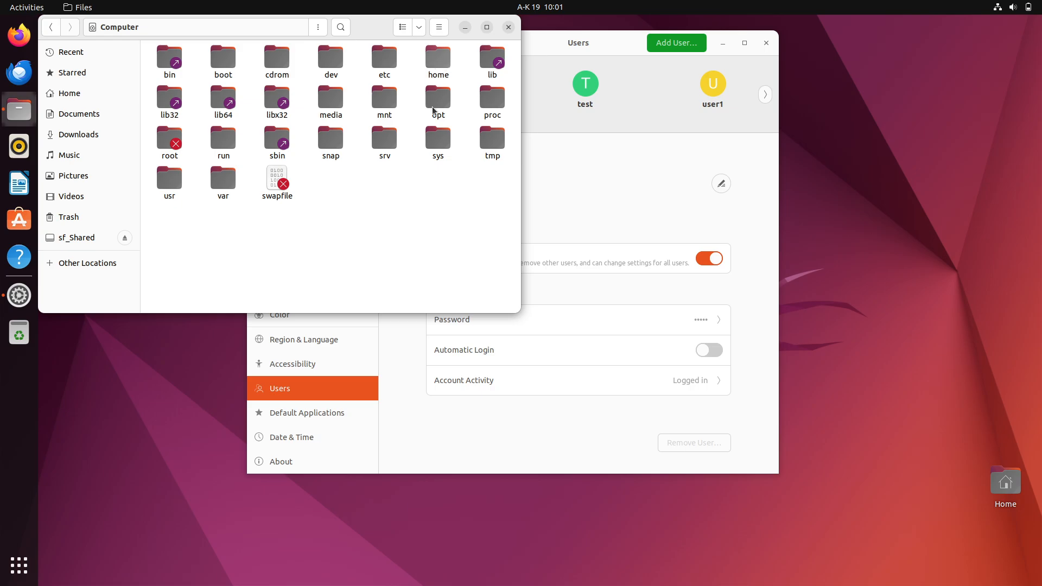
left_click(443, 62)
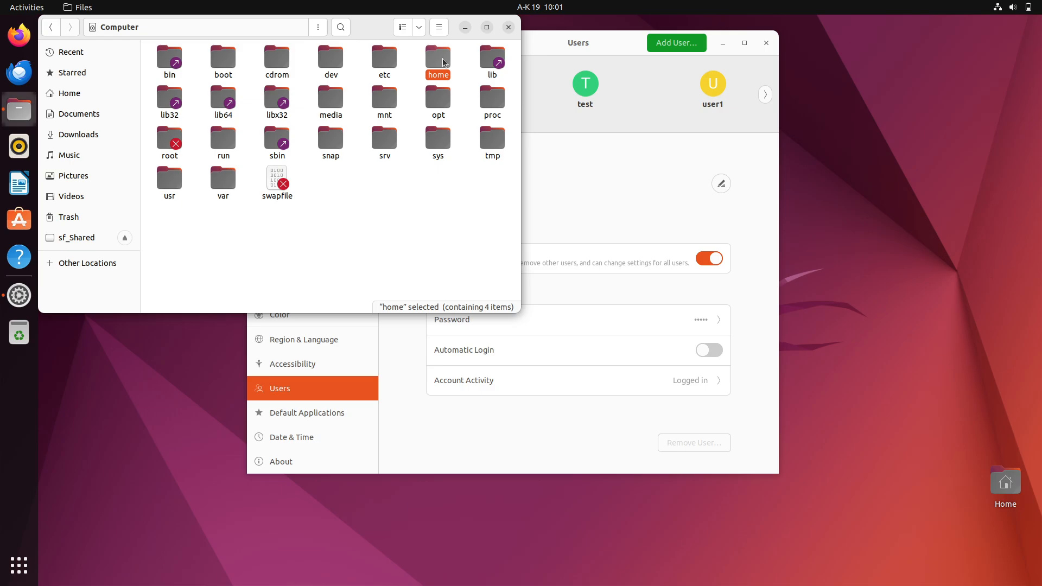
double_click(443, 61)
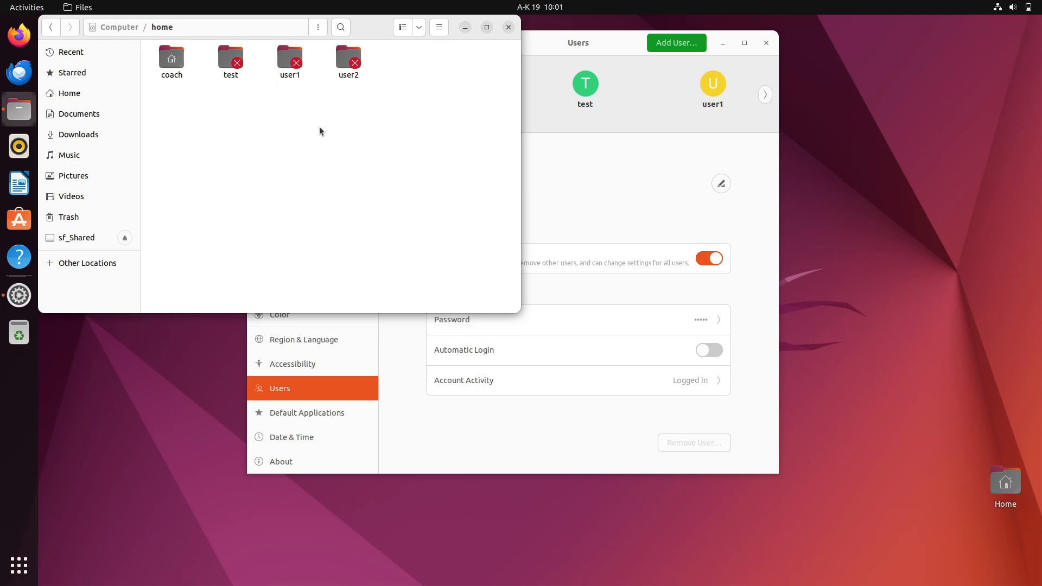
Move Settings aside to keep the home directories in view, and start removing the user1 account
left_click(566, 46)
left_click_drag(568, 46, 658, 27)
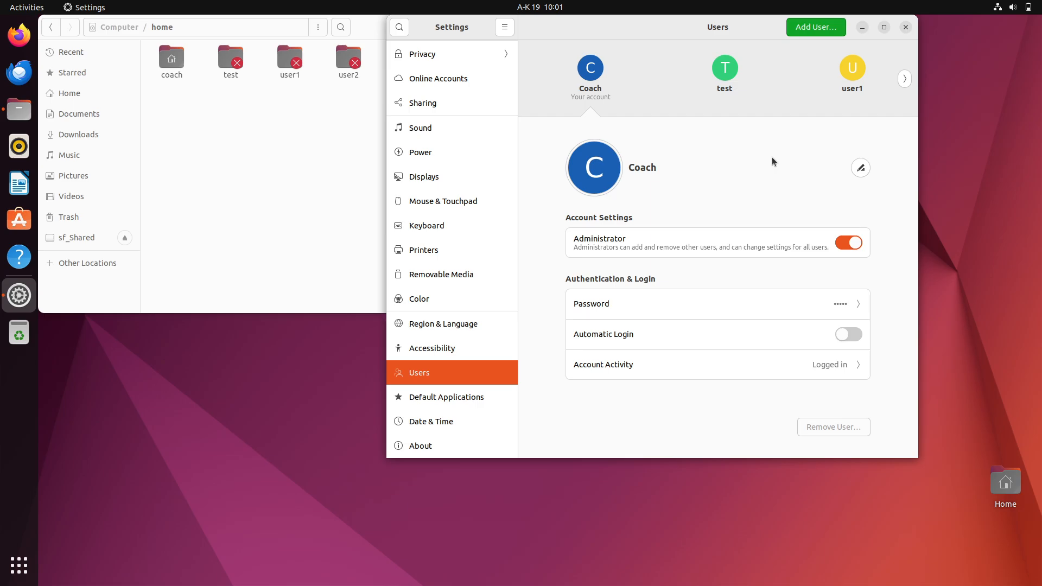
left_click(852, 80)
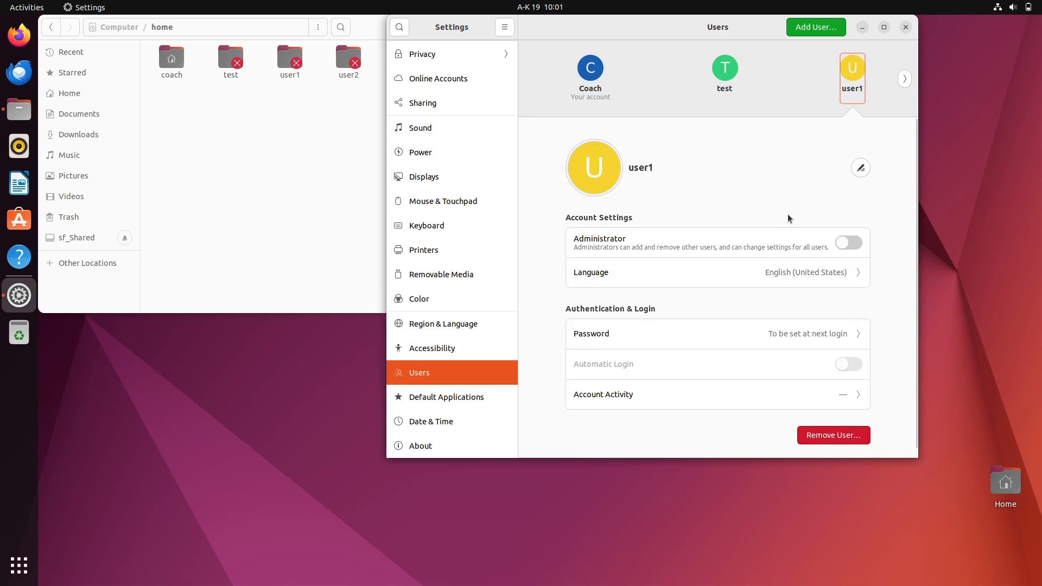
left_click(846, 436)
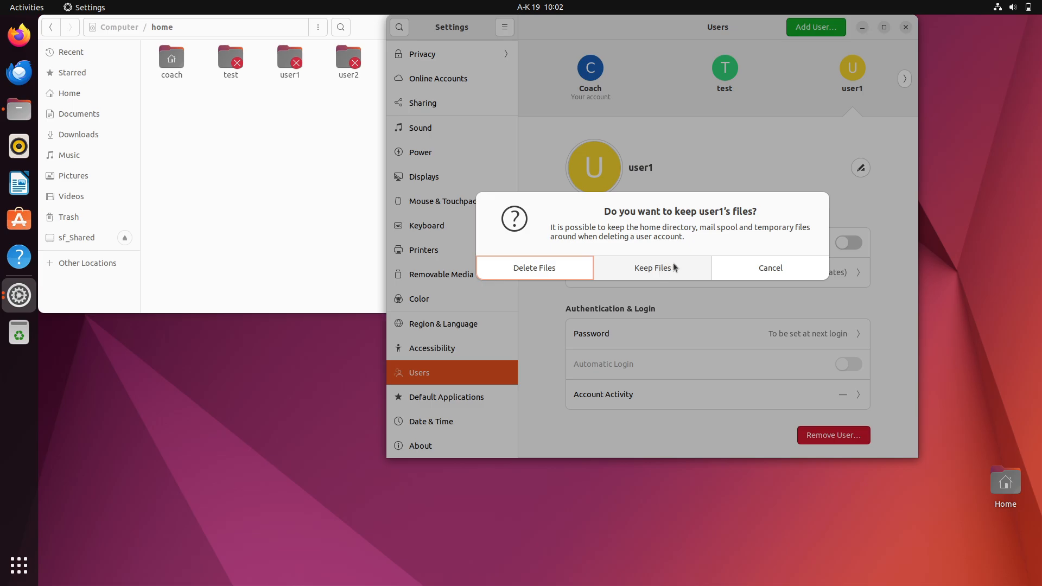
Try to open the user1 directory in Files, and cancel the authentication request
left_click(347, 188)
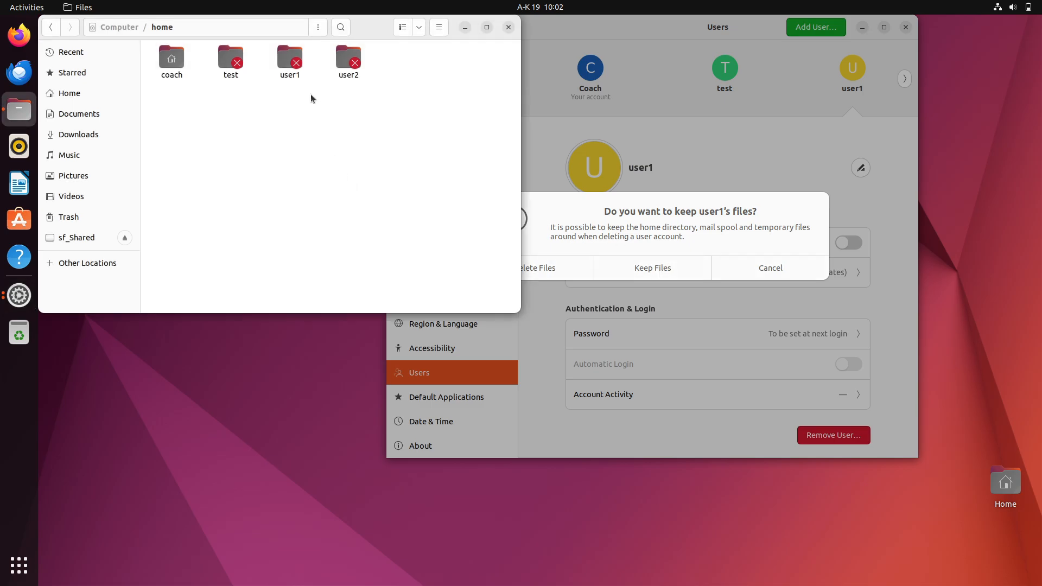
left_click(289, 78)
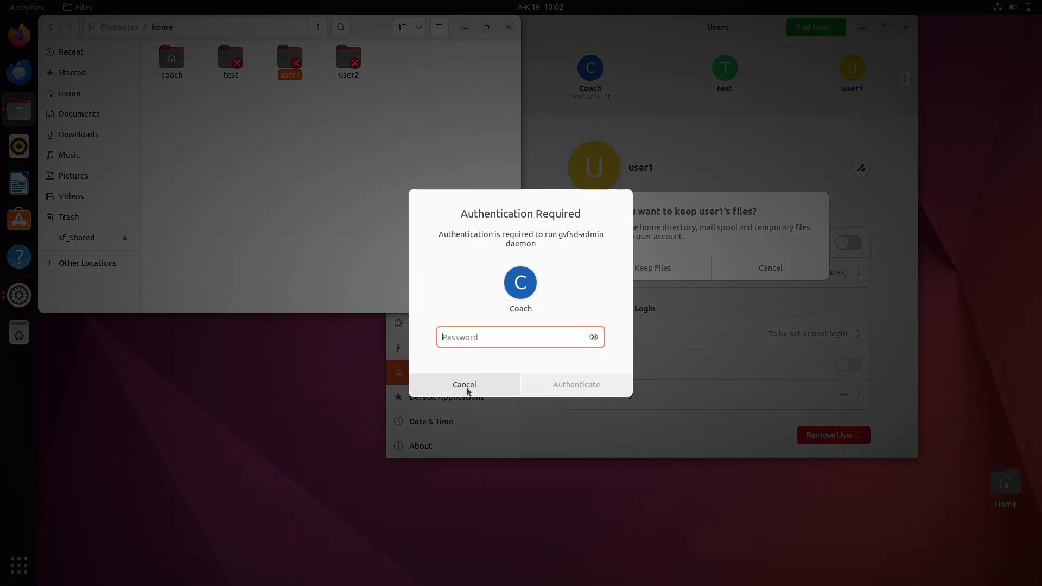
left_click(467, 386)
left_click(281, 196)
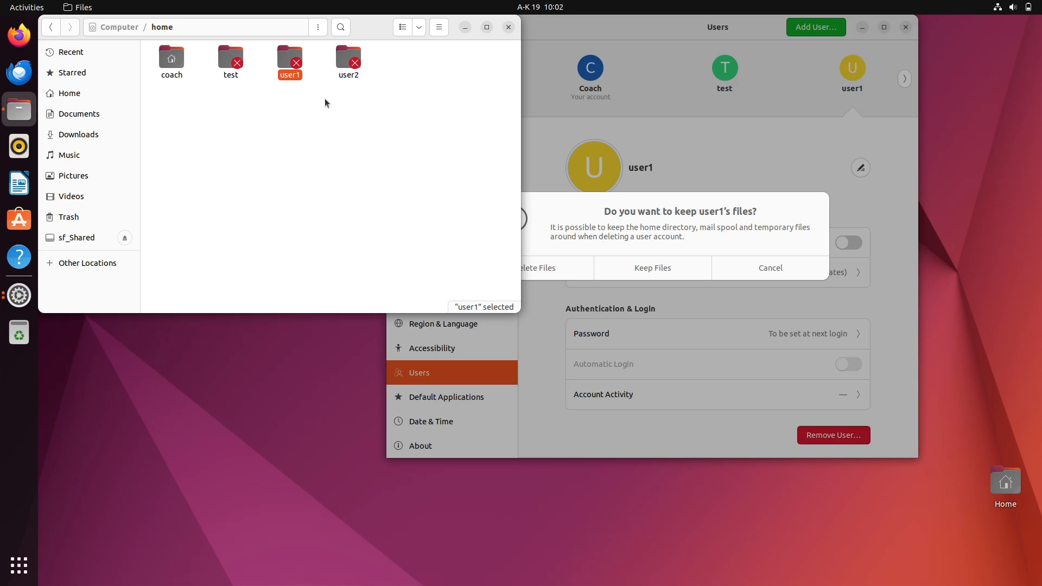
Return to Settings and delete user1's files together with the account
left_click(715, 207)
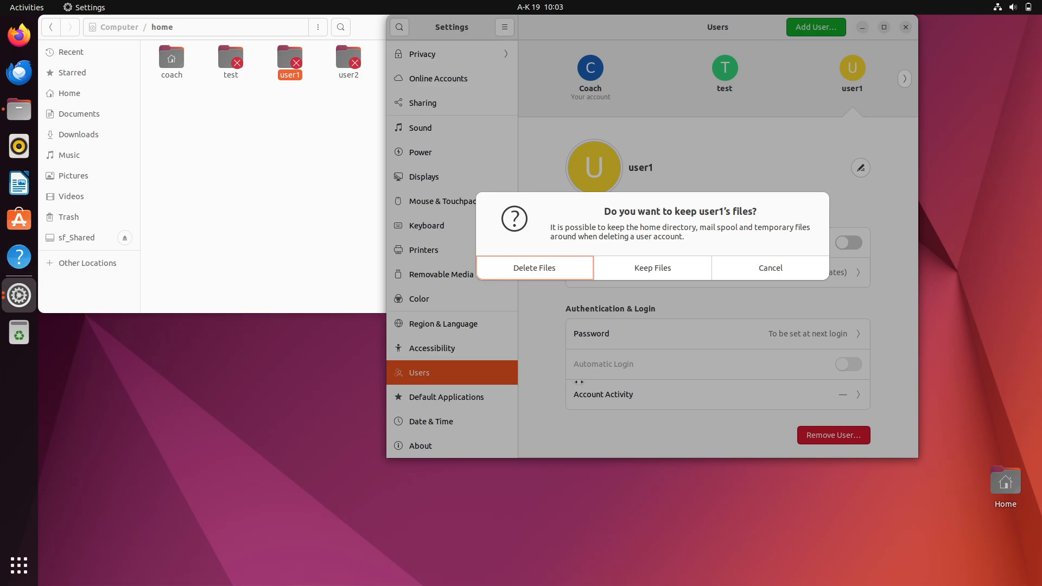
left_click(550, 272)
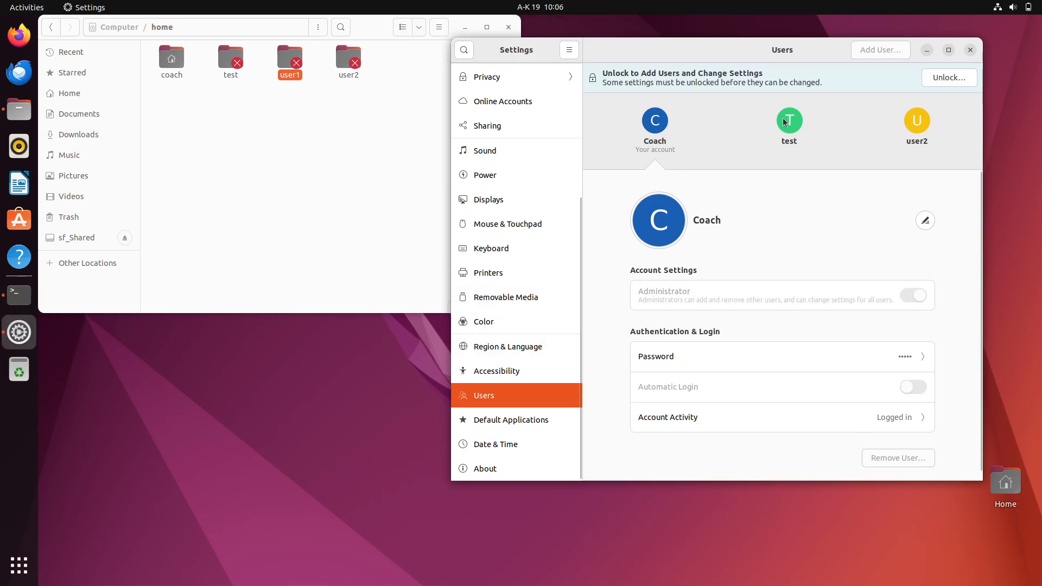
Reopen the home folder from the computer's root in Files to check for user1's directory, and return to Settings
left_click_drag(779, 51, 739, 40)
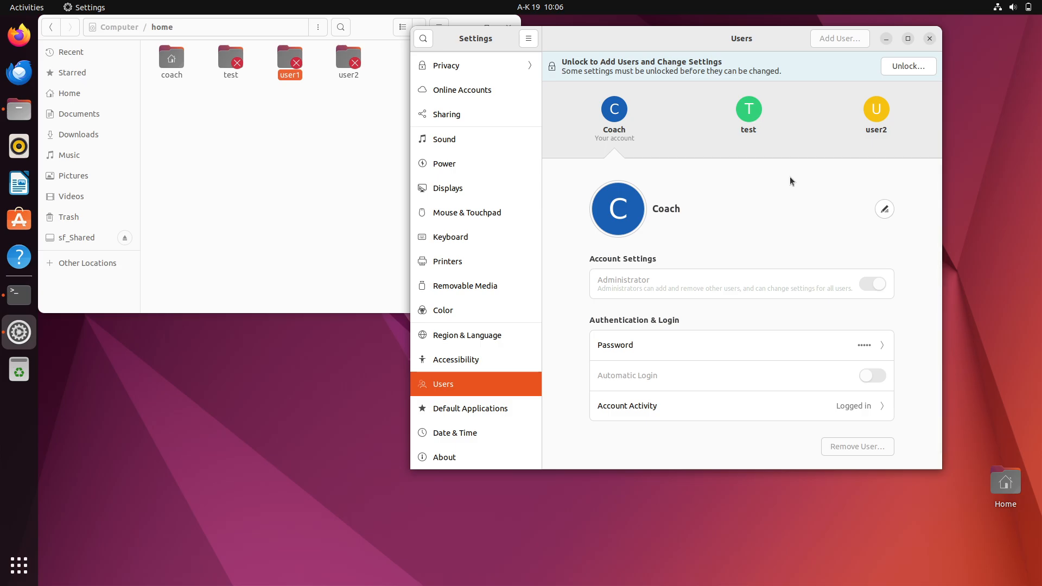
left_click(312, 134)
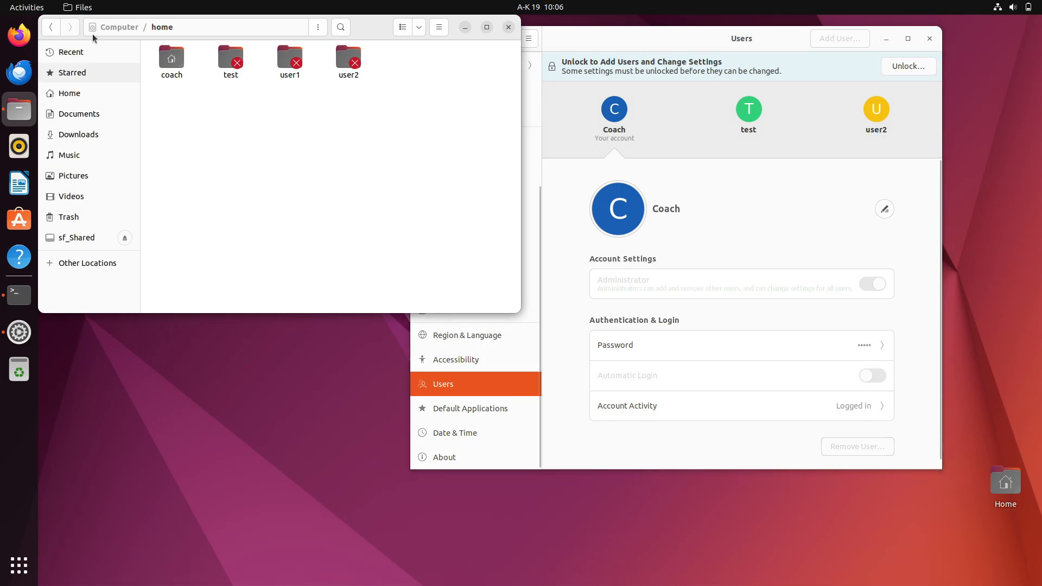
left_click(120, 31)
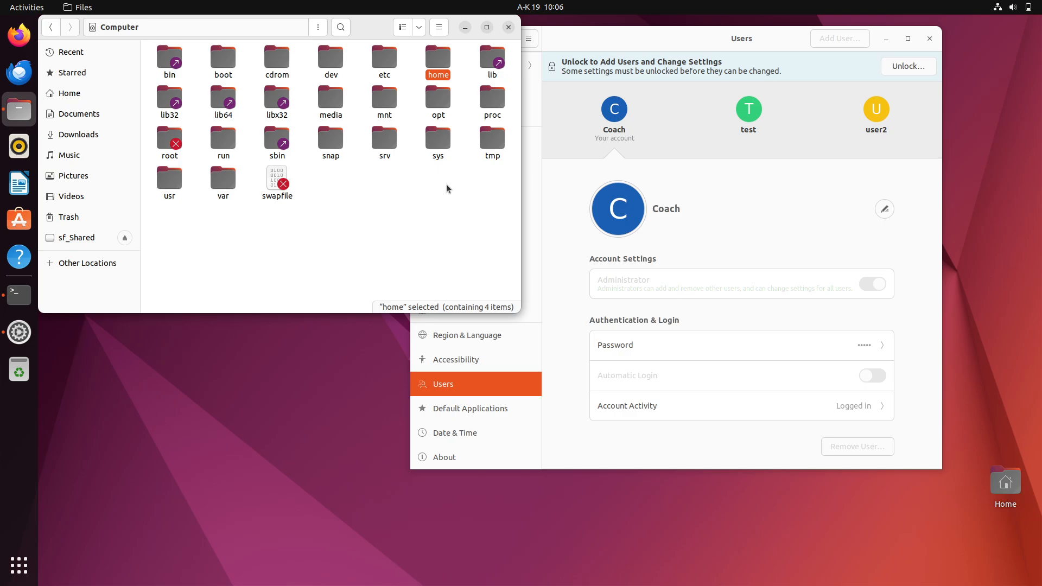
double_click(437, 57)
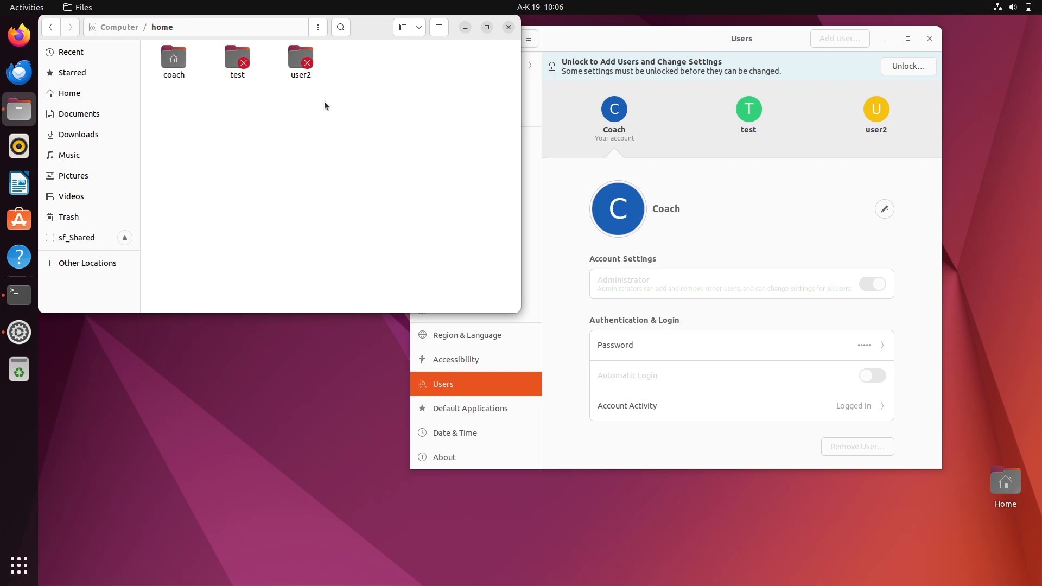
left_click(134, 31)
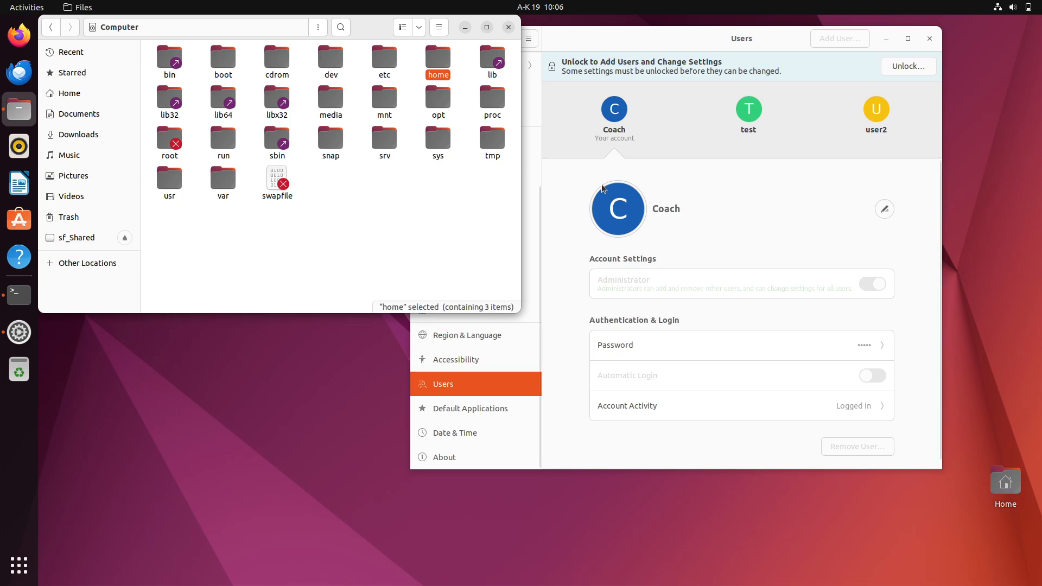
left_click(709, 159)
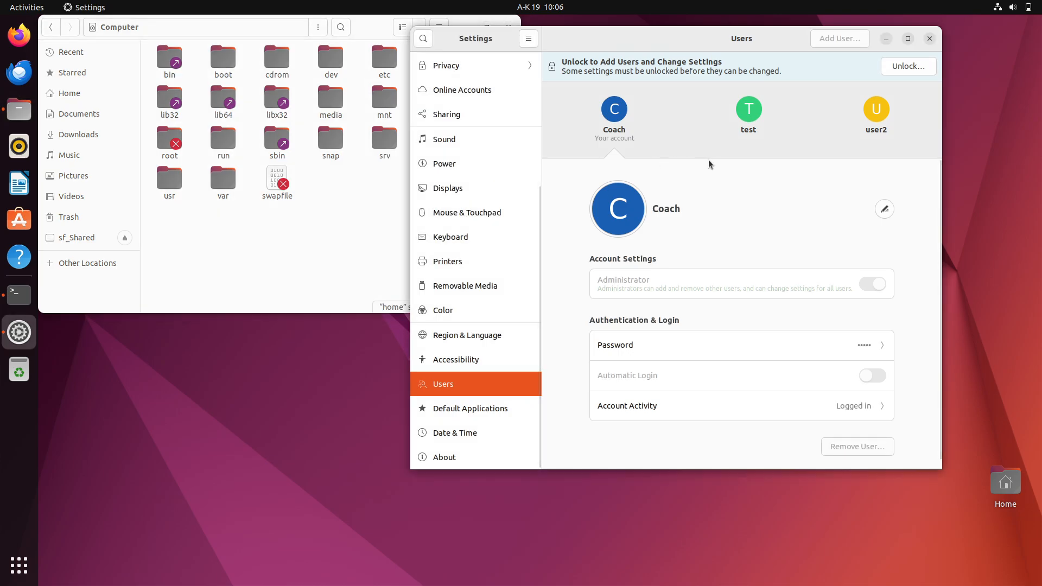